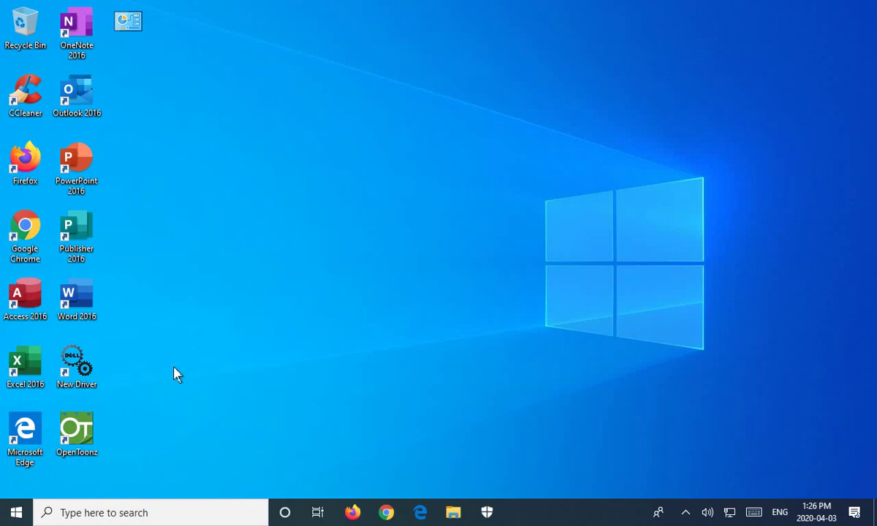
# Step: Search the Start menu for 'sound' and open the Sound settings best match
pyautogui.click(16, 516)
pyautogui.write('sound')
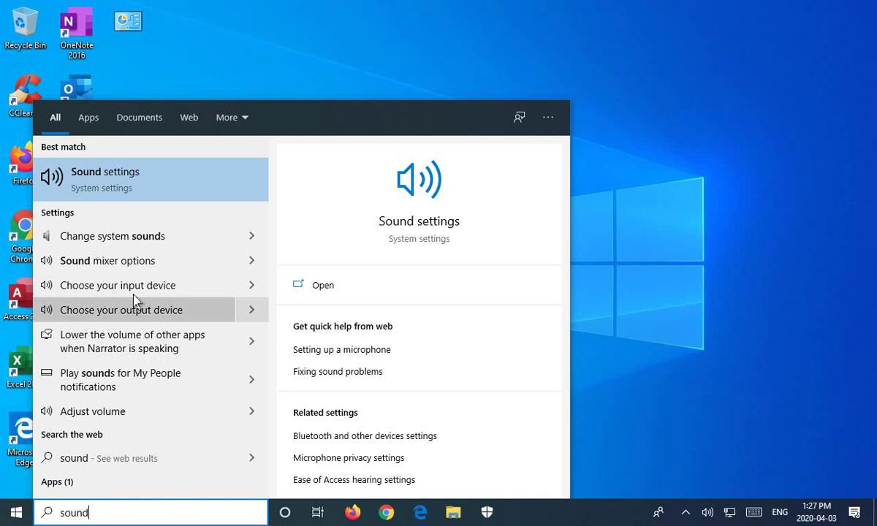
pyautogui.click(117, 186)
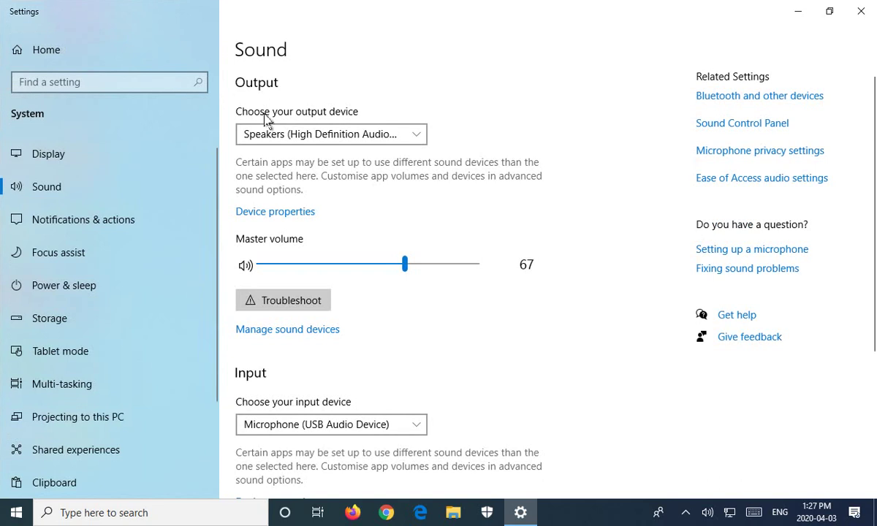
# Step: Choose Speakers (USB Audio Device) as the sound output device
pyautogui.click(418, 141)
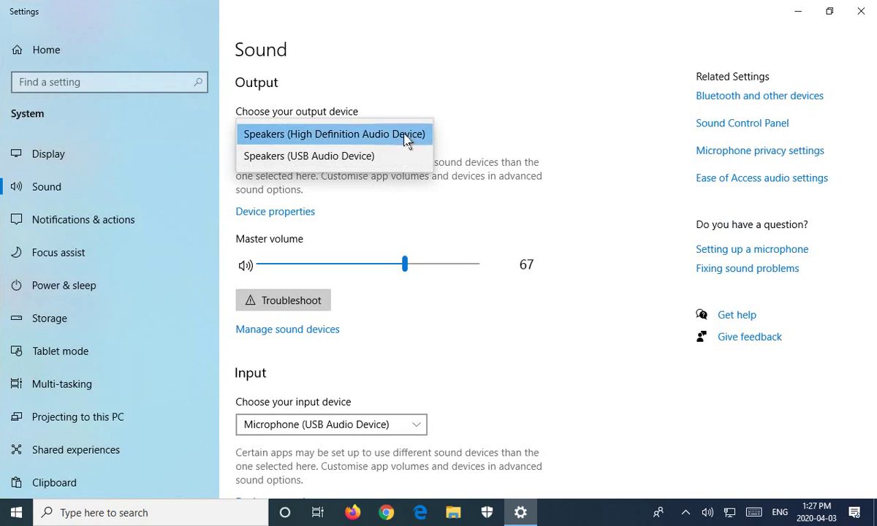
pyautogui.click(351, 163)
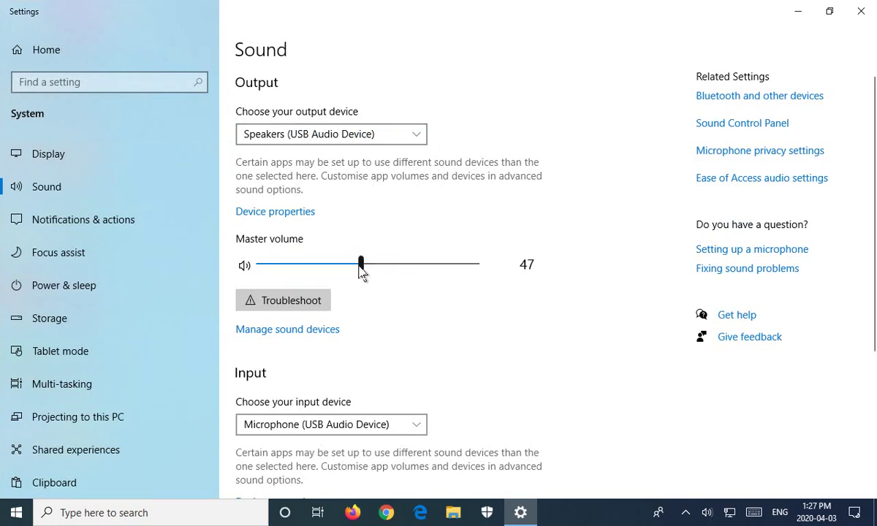
# Step: Raise the master volume to 76 and go to Manage sound devices
pyautogui.moveTo(362, 273); pyautogui.dragTo(423, 286)
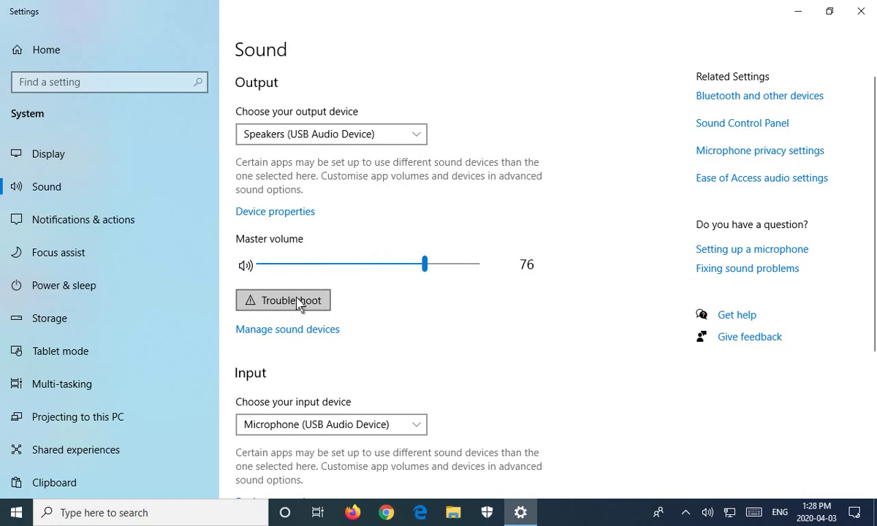
pyautogui.click(303, 330)
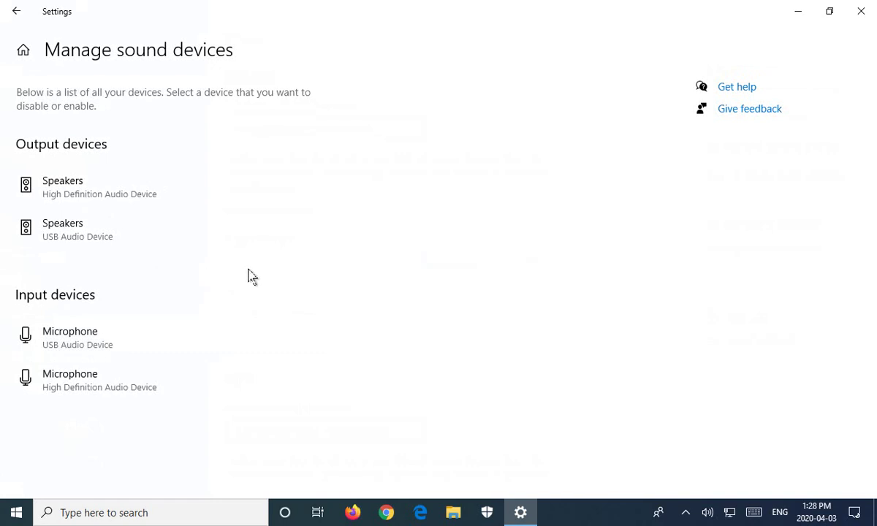
# Step: Show the Test/Disable options for the USB speakers, USB microphone and High Definition microphone
pyautogui.click(70, 226)
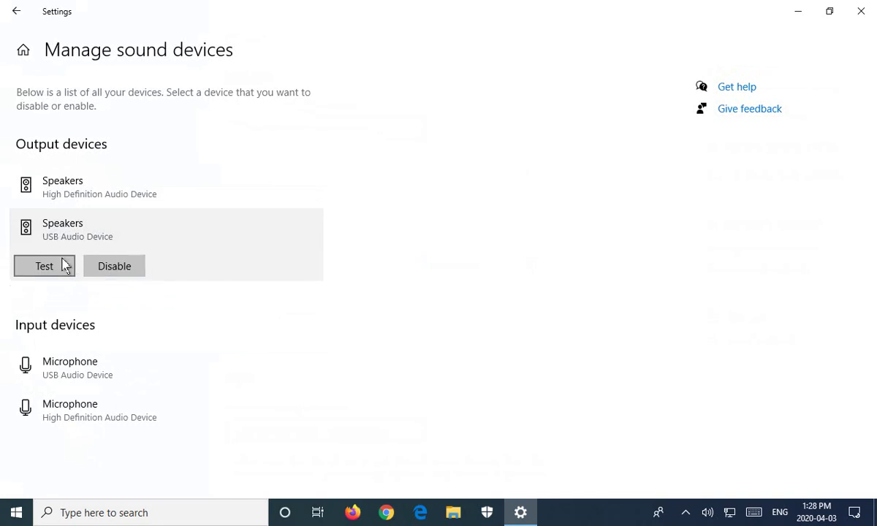
pyautogui.click(59, 368)
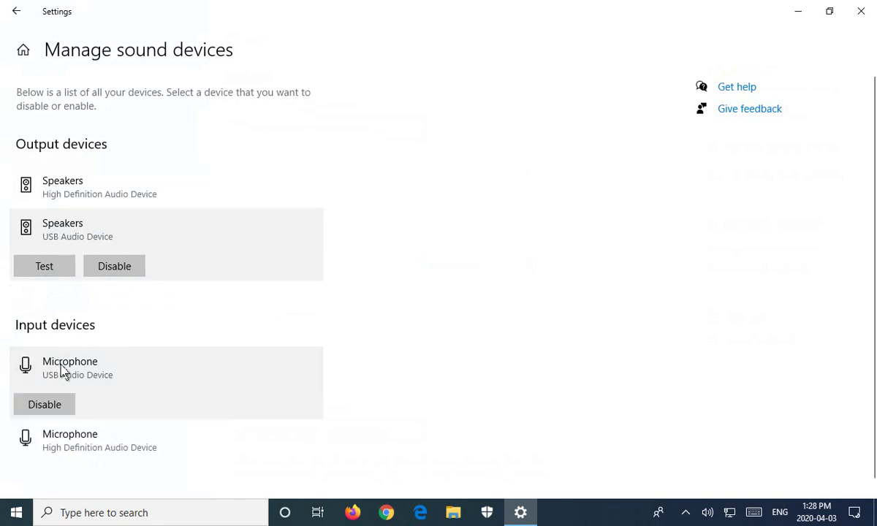
pyautogui.click(51, 408)
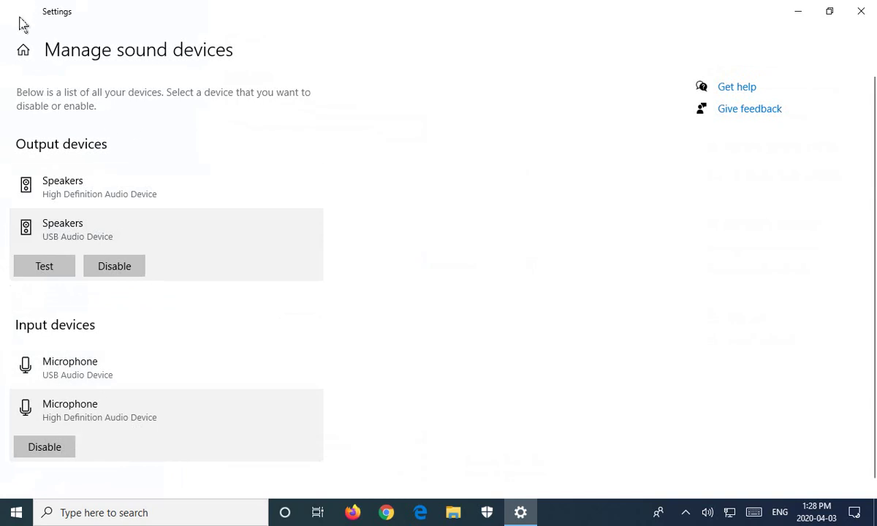
pyautogui.click(16, 13)
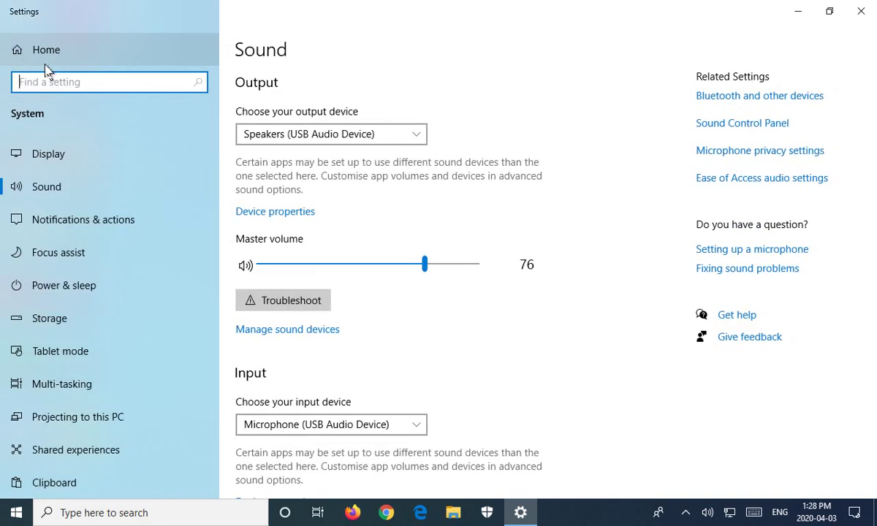
pyautogui.scroll(-1, 390, 334)
pyautogui.scroll(-6, 389, 335)
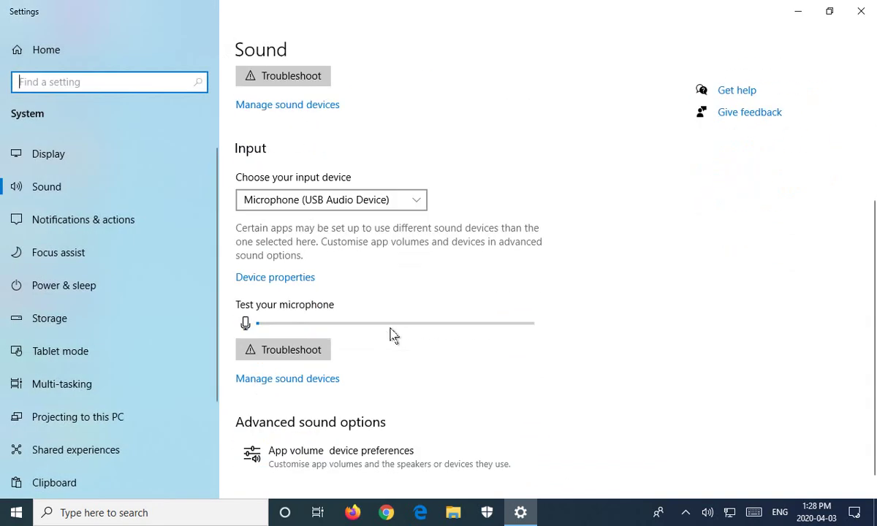
pyautogui.scroll(1, 380, 179)
pyautogui.scroll(6, 380, 179)
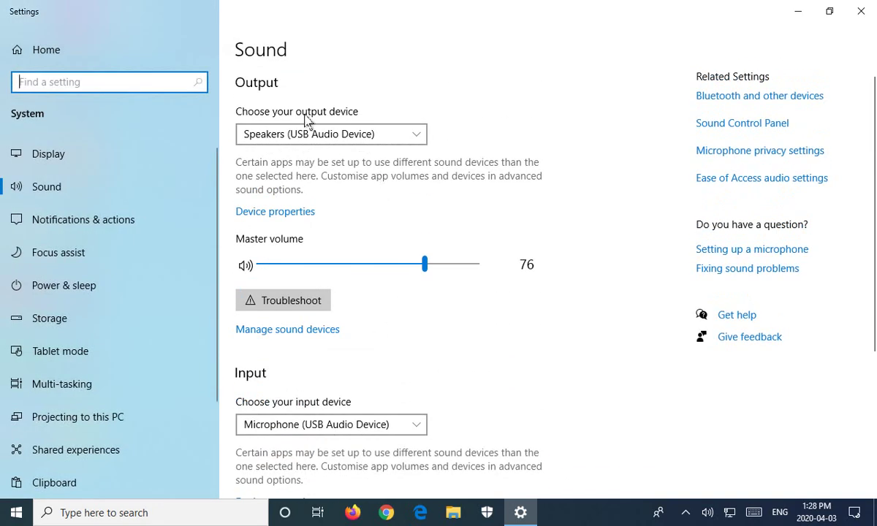
pyautogui.scroll(-4, 427, 280)
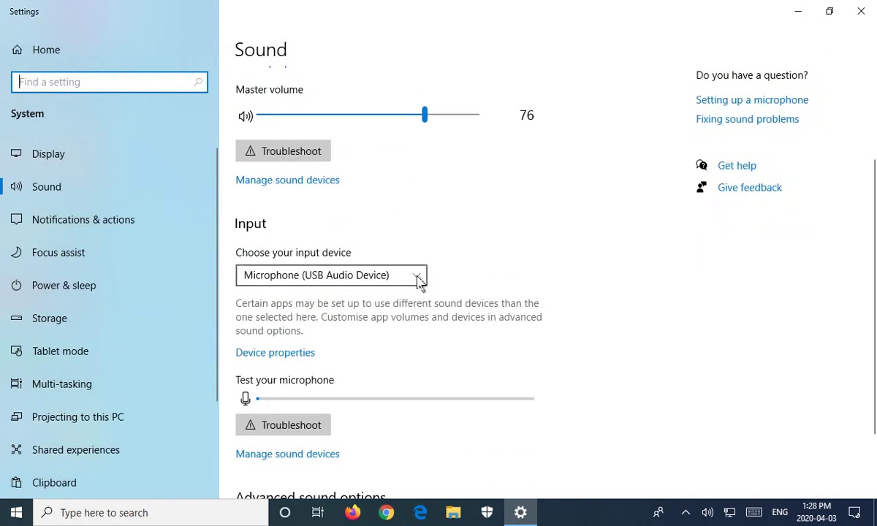
pyautogui.scroll(4, 431, 197)
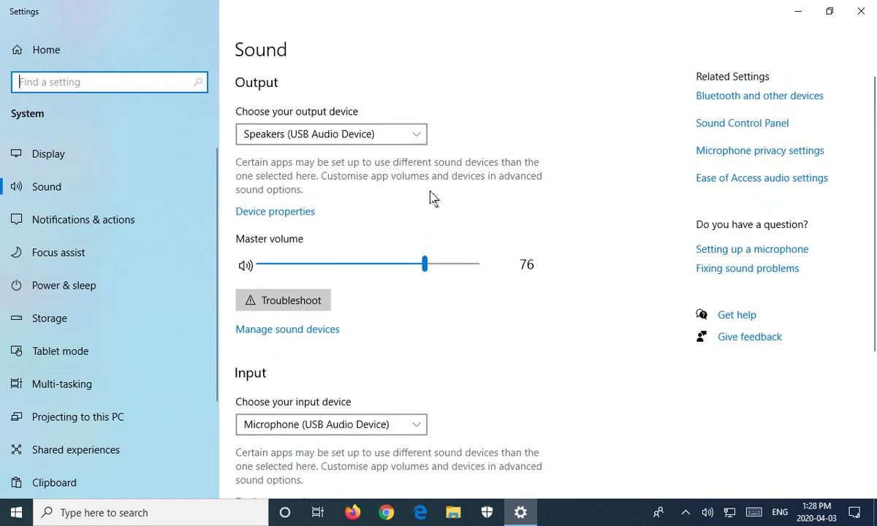
pyautogui.scroll(-3, 431, 336)
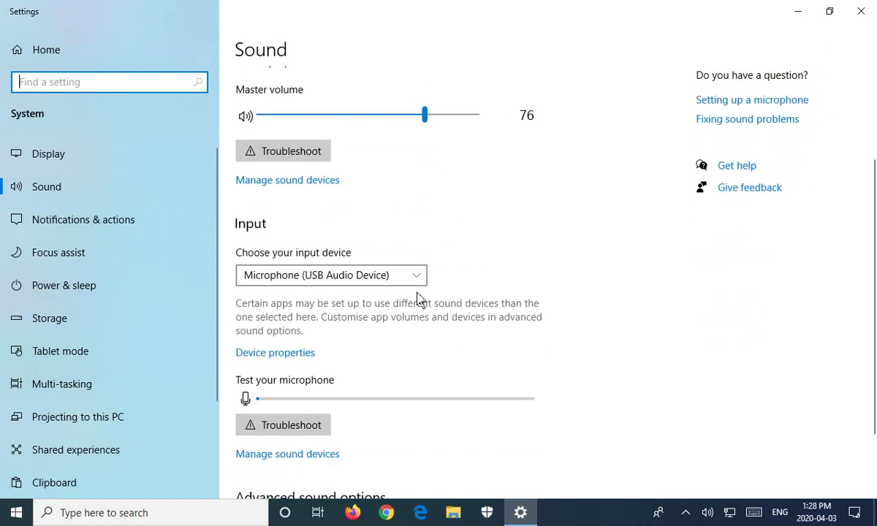
pyautogui.scroll(4, 401, 190)
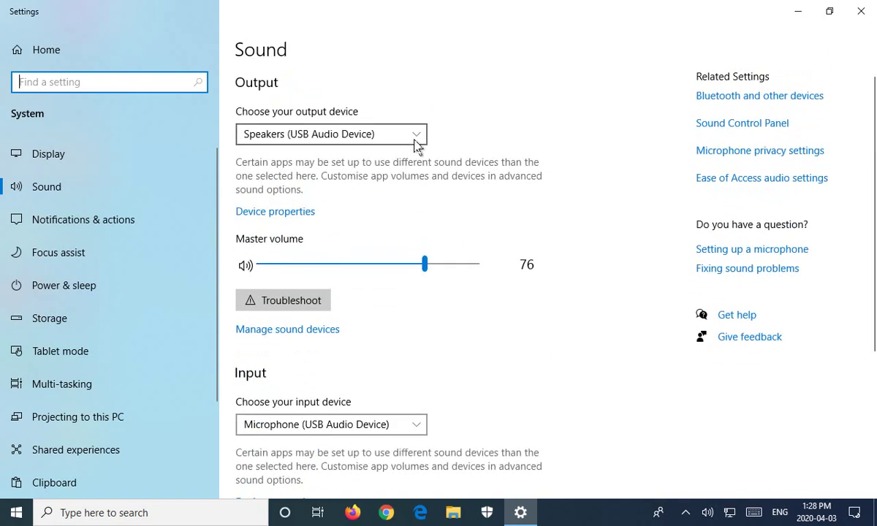
pyautogui.scroll(-3, 427, 265)
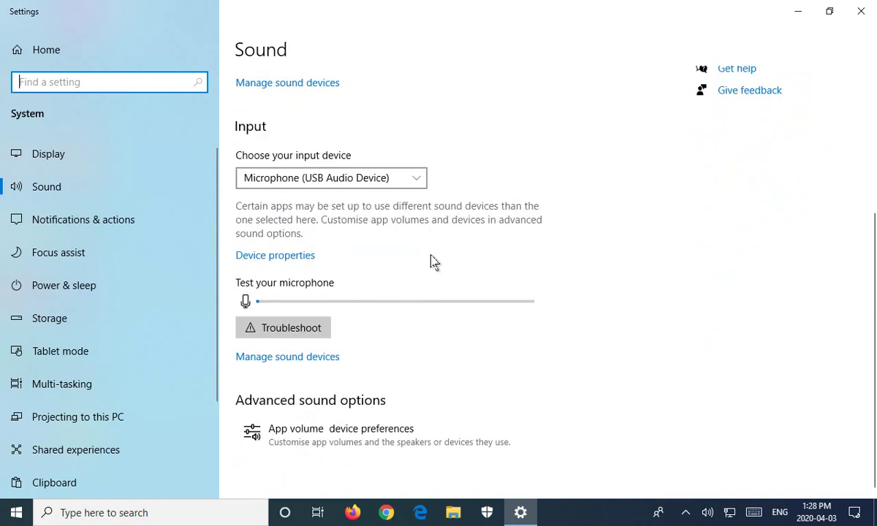
pyautogui.click(420, 183)
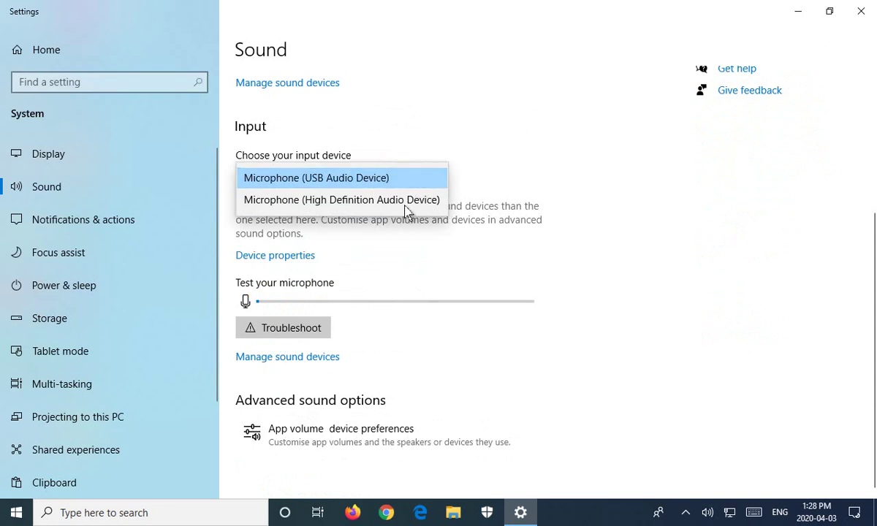
pyautogui.click(488, 179)
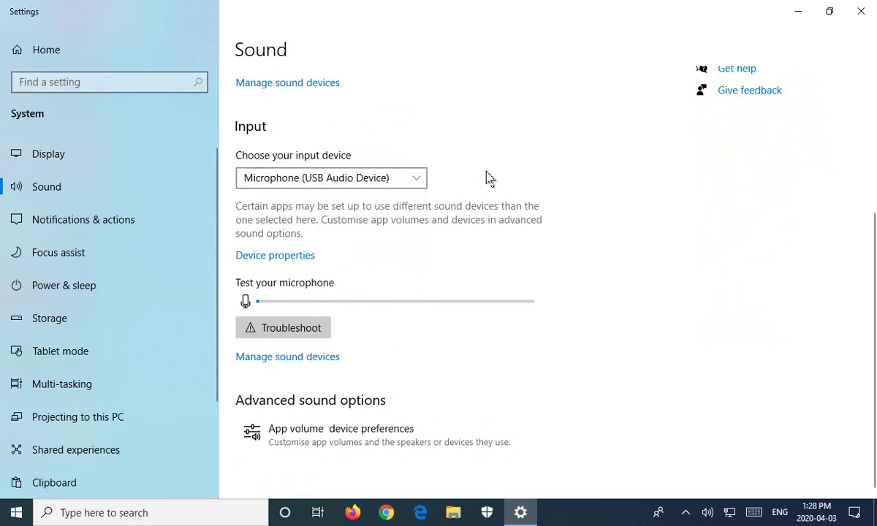
# Step: Review App volume and device preferences, checking the Output speaker list without changing it
pyautogui.click(308, 443)
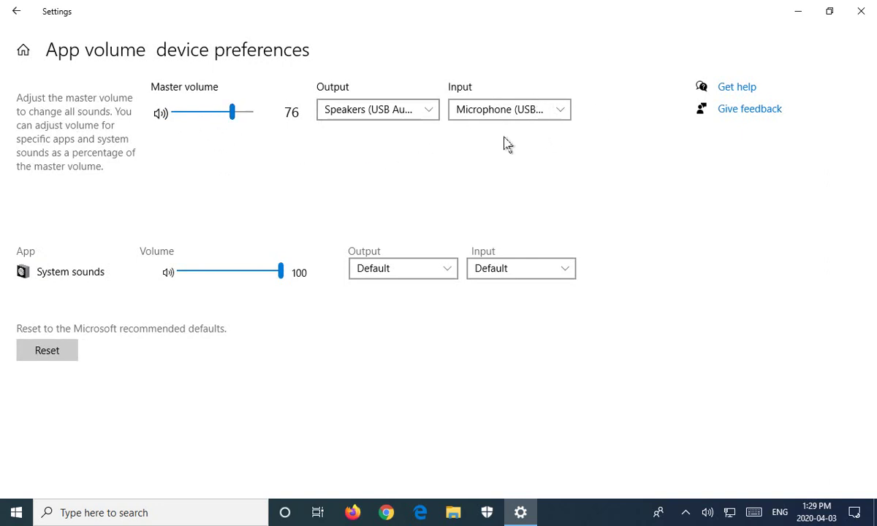
pyautogui.click(433, 116)
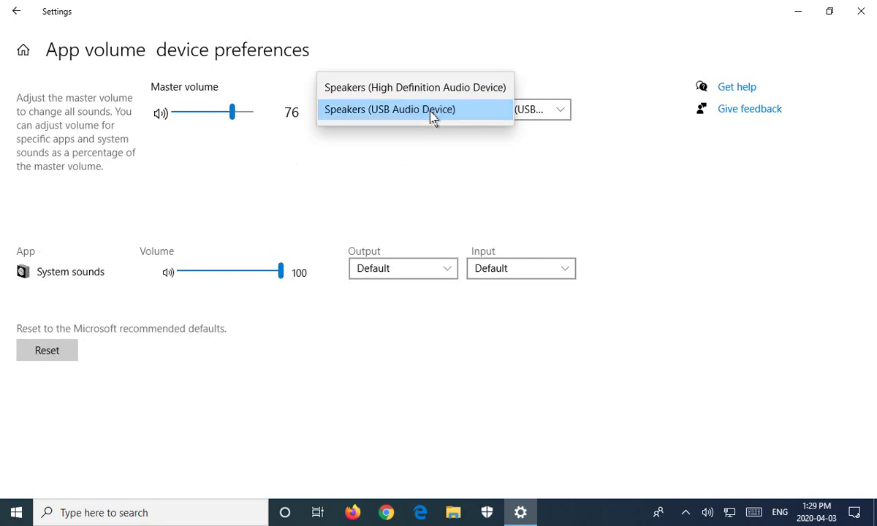
pyautogui.click(399, 50)
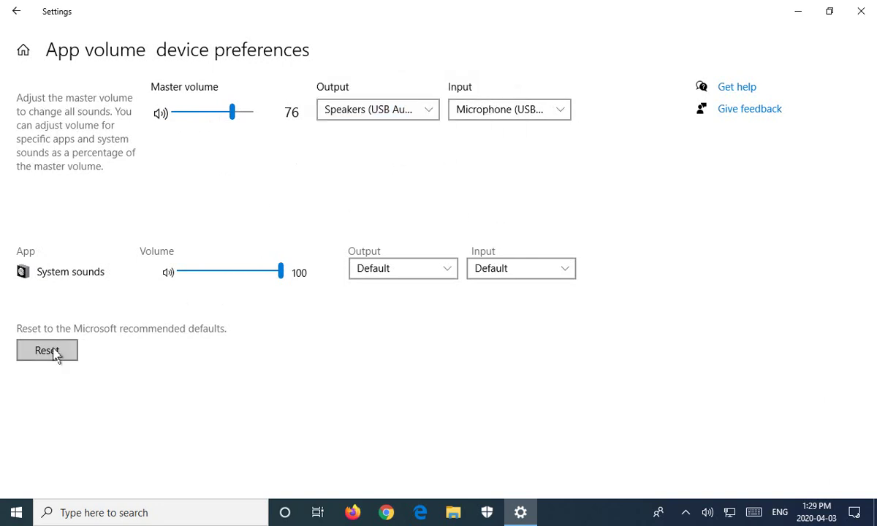
# Step: Return to the Sound page, close Settings and bring up the Start menu
pyautogui.click(17, 16)
pyautogui.click(862, 11)
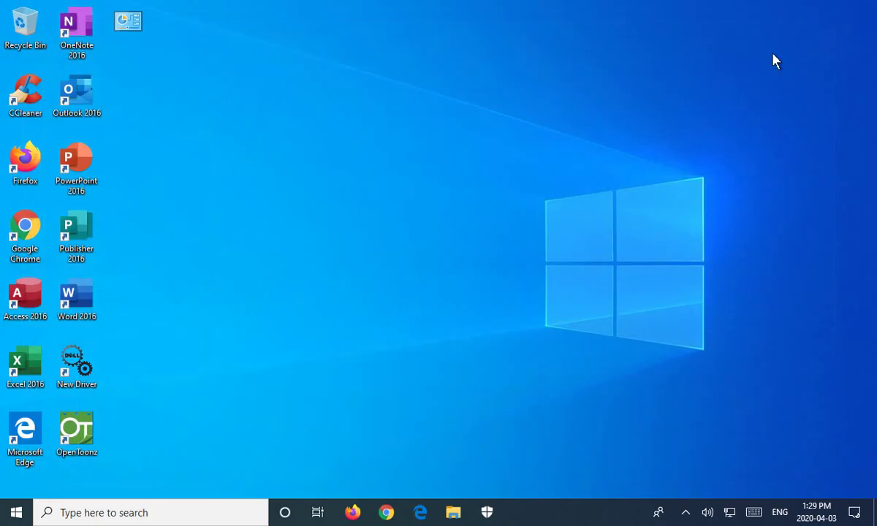
pyautogui.click(16, 514)
# Step: Open Control Panel by searching 'control', go to Sound, and select the USB Audio Device speakers
pyautogui.write('control')
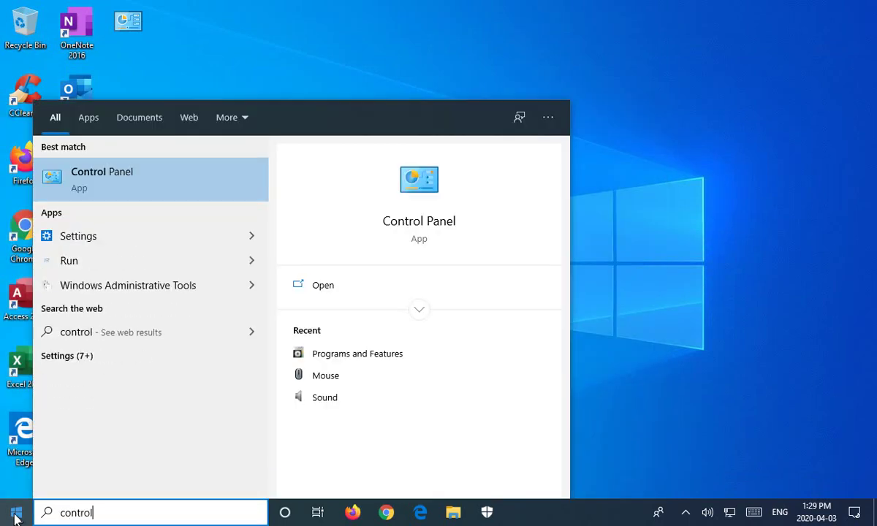
pyautogui.click(123, 185)
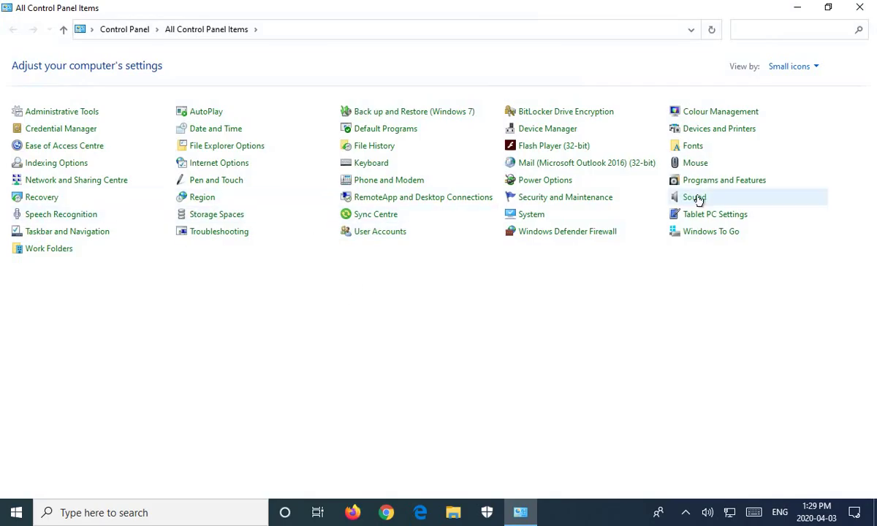
pyautogui.click(696, 198)
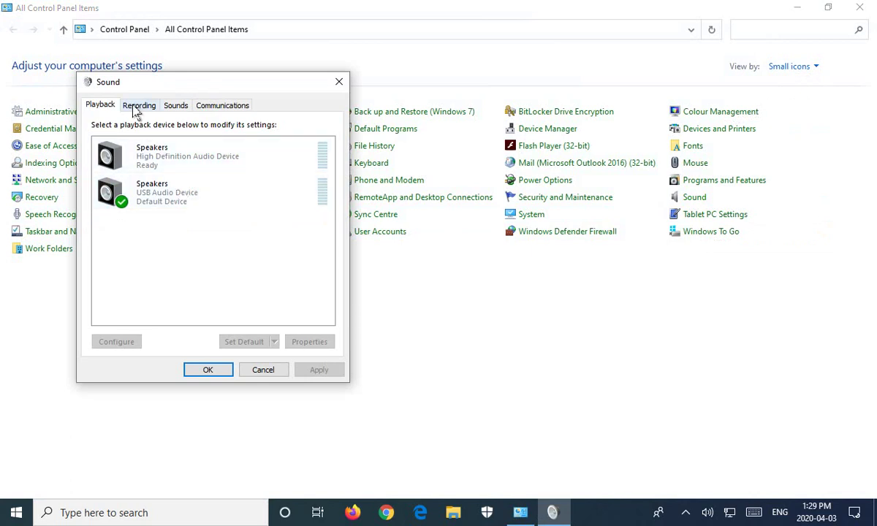
pyautogui.click(167, 204)
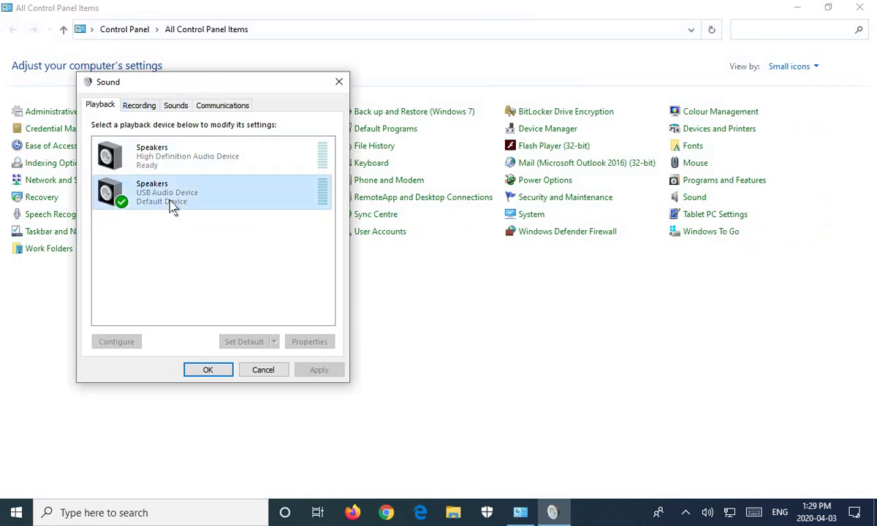
pyautogui.click(308, 345)
pyautogui.click(153, 159)
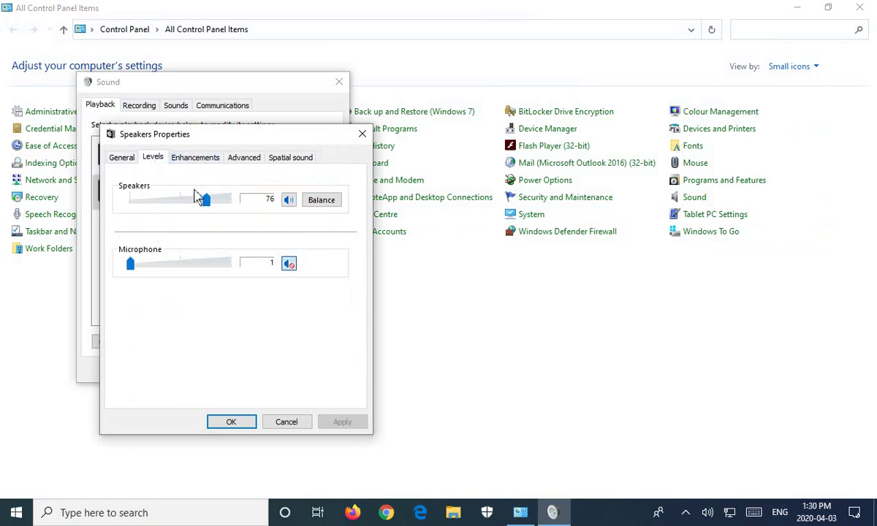
pyautogui.moveTo(133, 271); pyautogui.dragTo(108, 274)
pyautogui.click(192, 158)
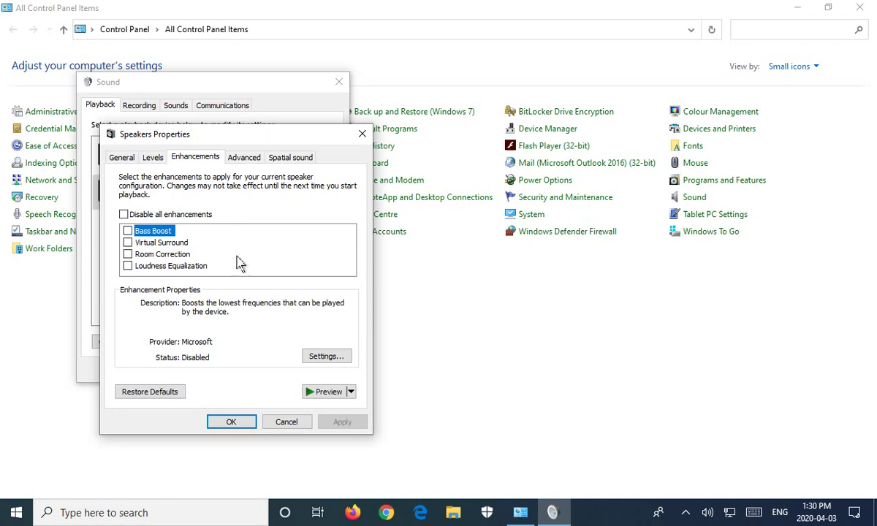
pyautogui.click(231, 157)
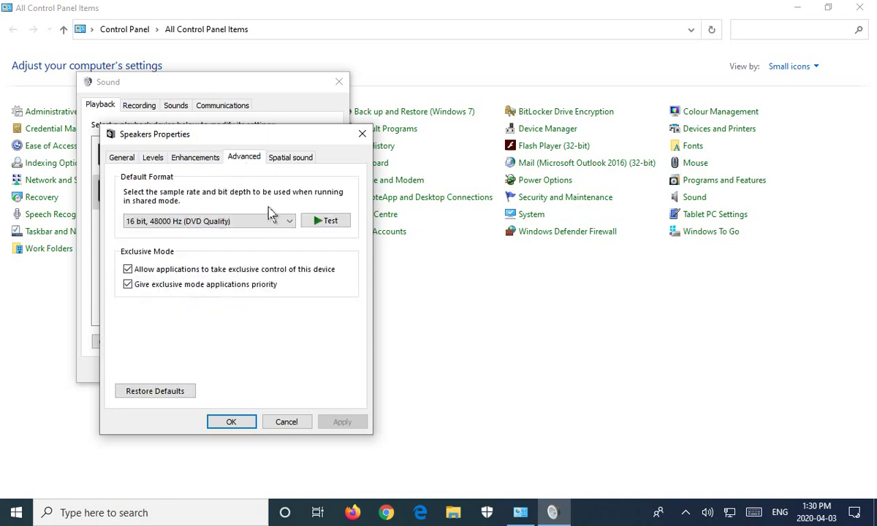
pyautogui.click(289, 223)
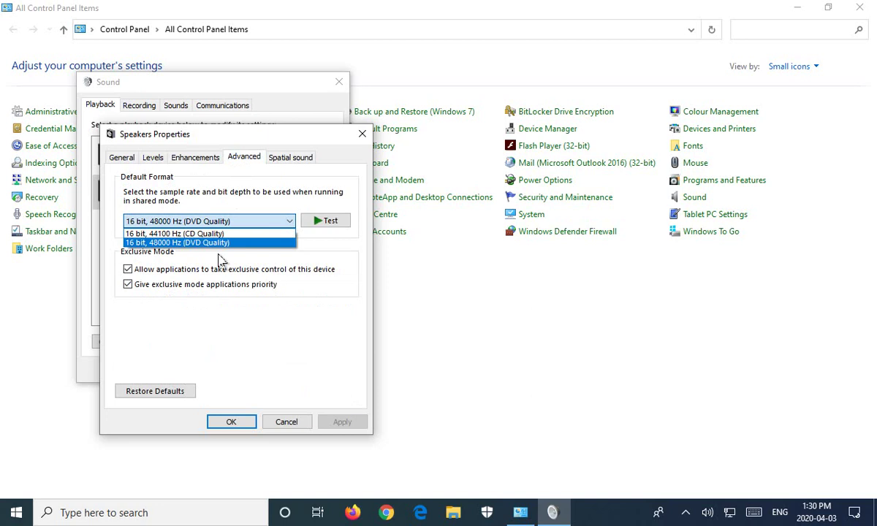
pyautogui.click(221, 194)
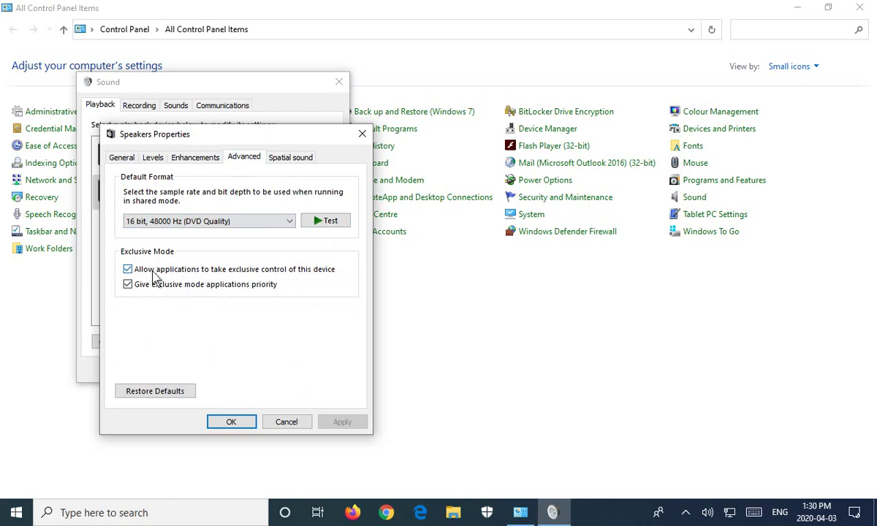
pyautogui.click(291, 159)
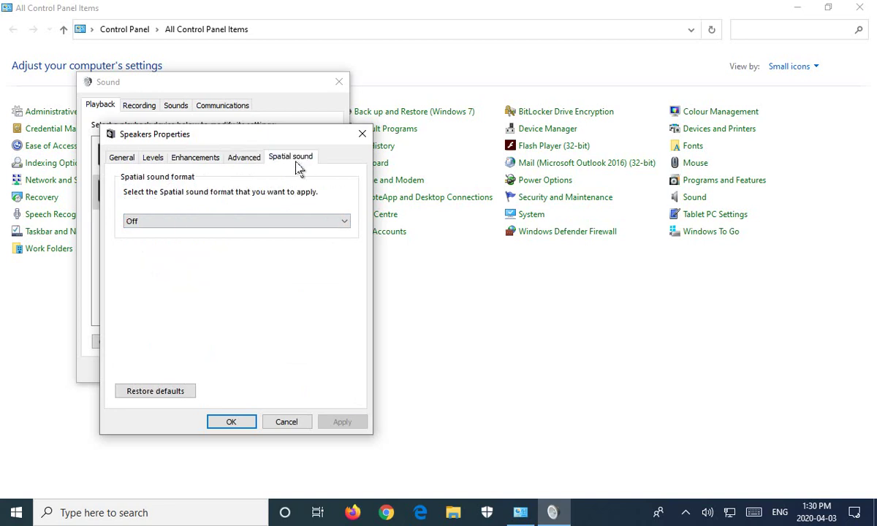
pyautogui.click(344, 221)
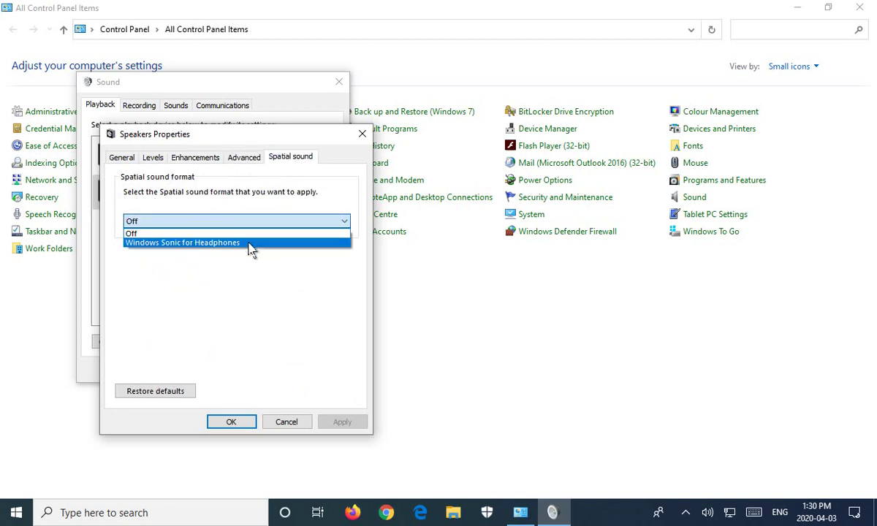
pyautogui.click(212, 265)
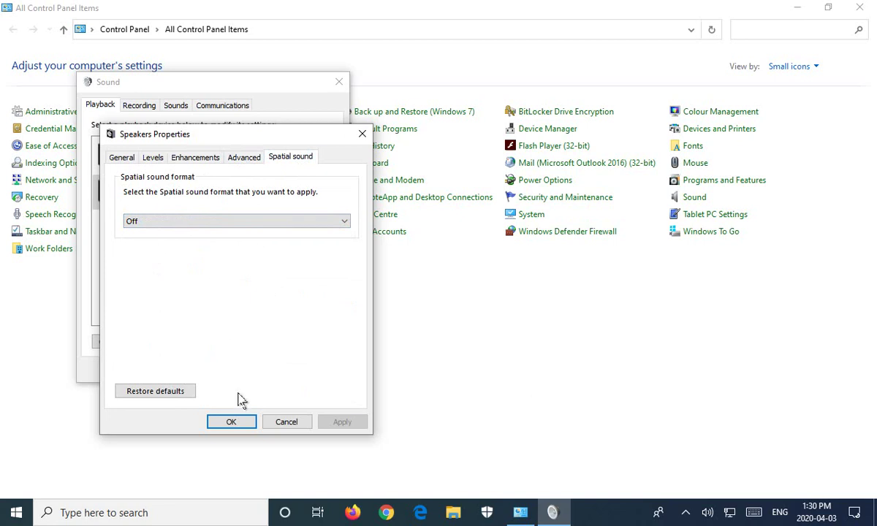
# Step: Close the speaker properties unsaved and select the High Definition Audio microphone under Recording
pyautogui.click(294, 422)
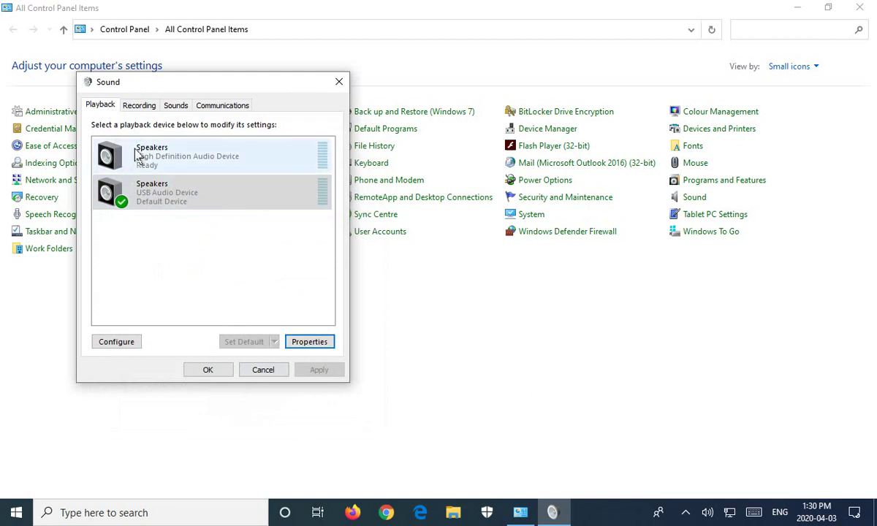
pyautogui.click(138, 107)
pyautogui.click(152, 157)
# Step: Inspect the microphone's properties and the Speech Recognition page, closing both without changes
pyautogui.click(310, 342)
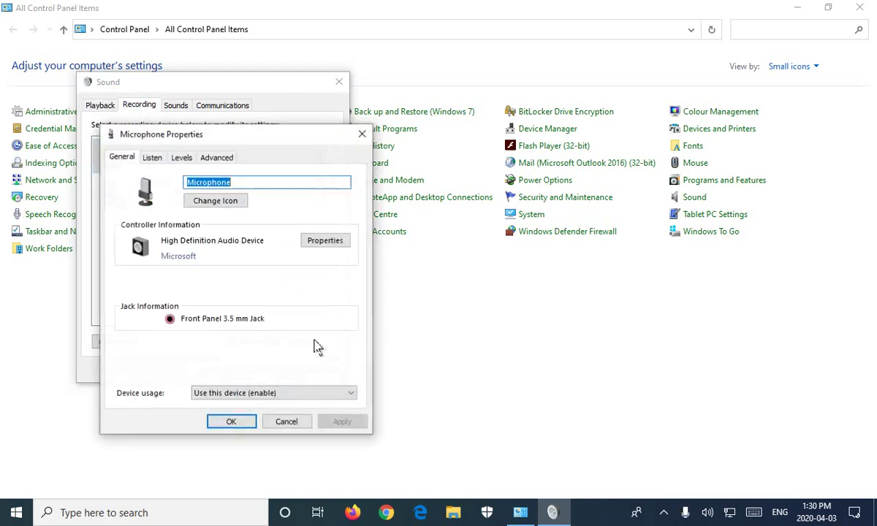
pyautogui.click(285, 424)
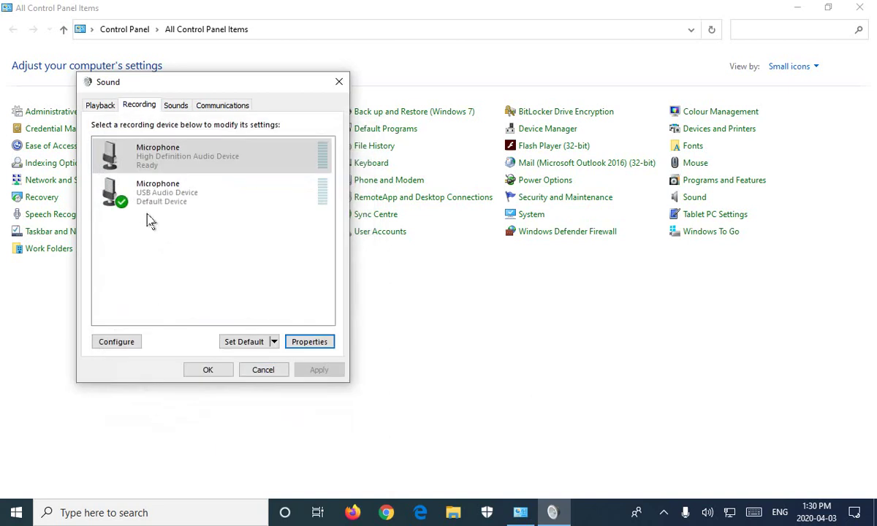
pyautogui.click(122, 341)
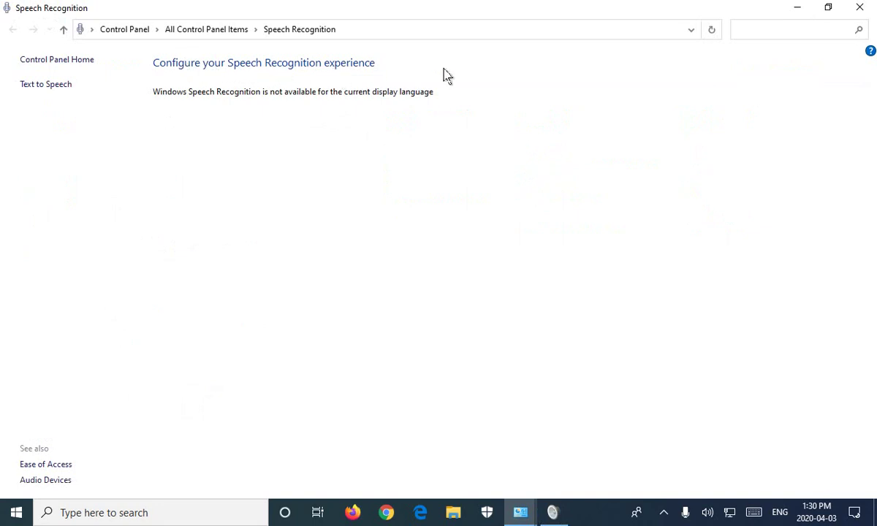
pyautogui.click(860, 8)
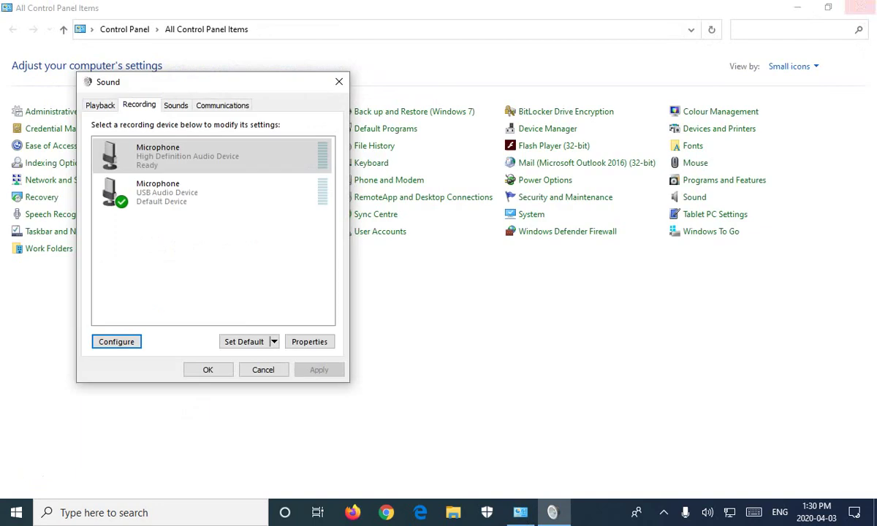
# Step: Apply the No Sounds scheme on the Sounds tab, leaving the Windows start-up sound off
pyautogui.click(176, 107)
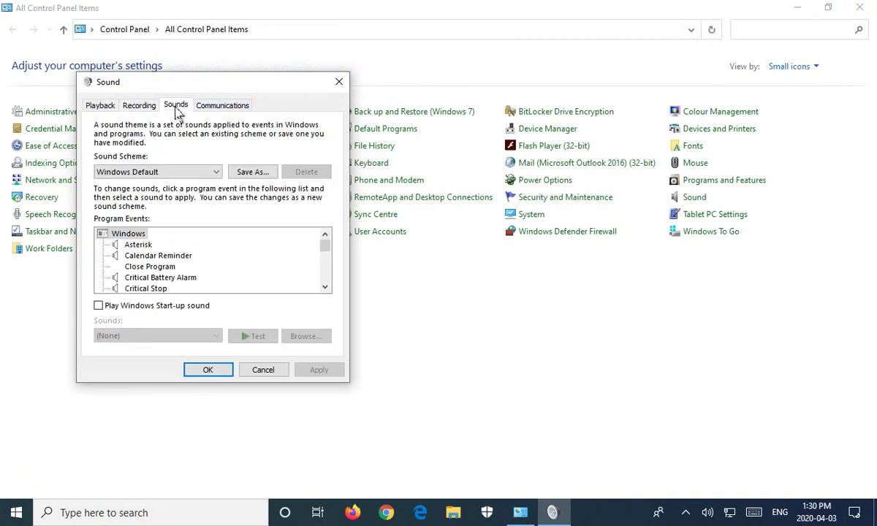
pyautogui.click(99, 306)
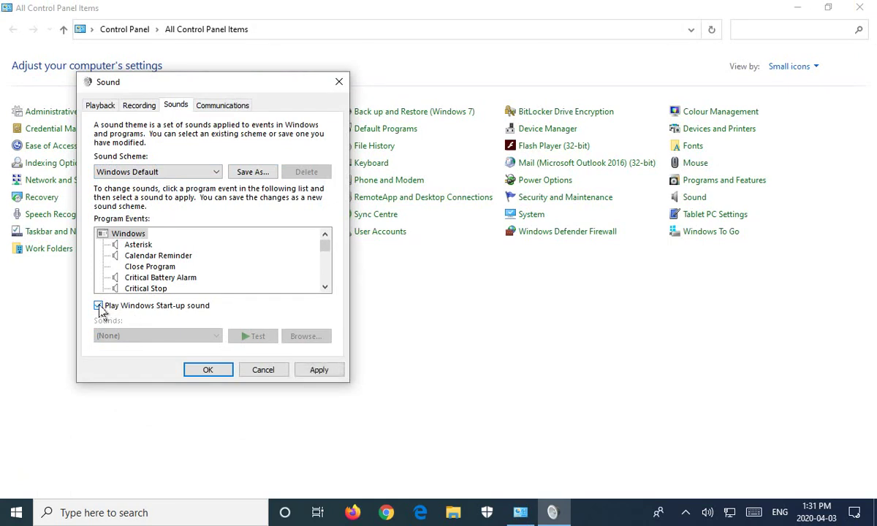
pyautogui.click(100, 307)
pyautogui.click(217, 174)
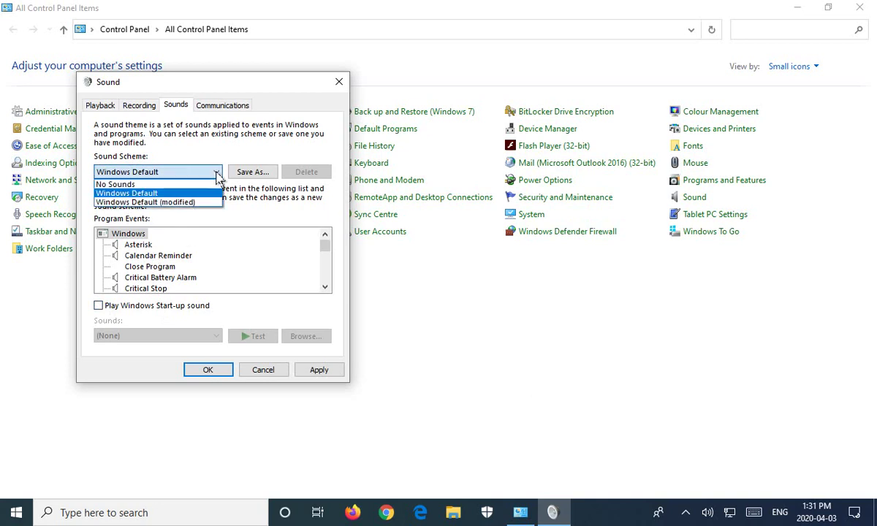
pyautogui.click(149, 185)
pyautogui.click(318, 373)
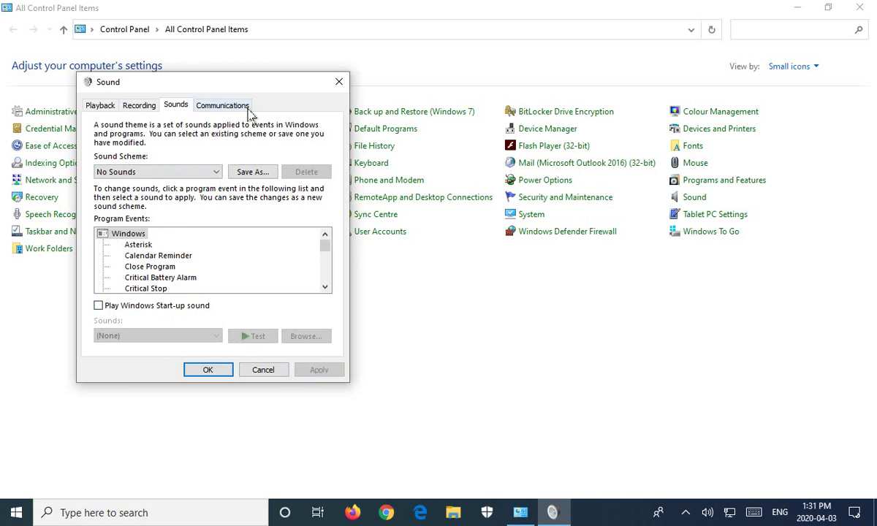
# Step: Review the Communications options, confirm the Sound dialog with OK, and exit Control Panel
pyautogui.click(223, 108)
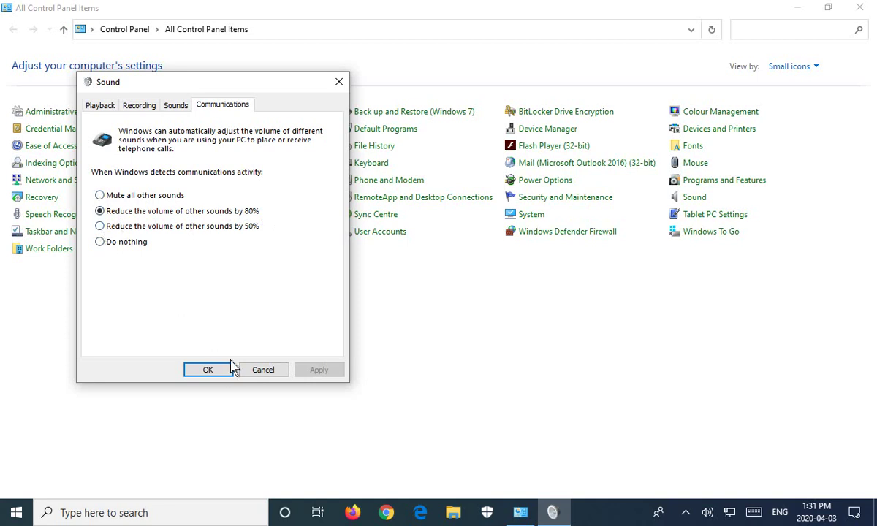
pyautogui.click(209, 370)
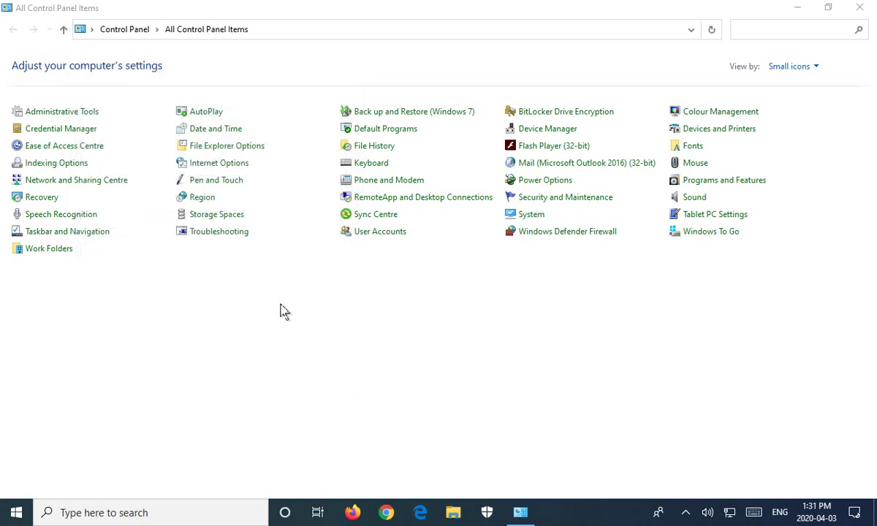
pyautogui.click(859, 8)
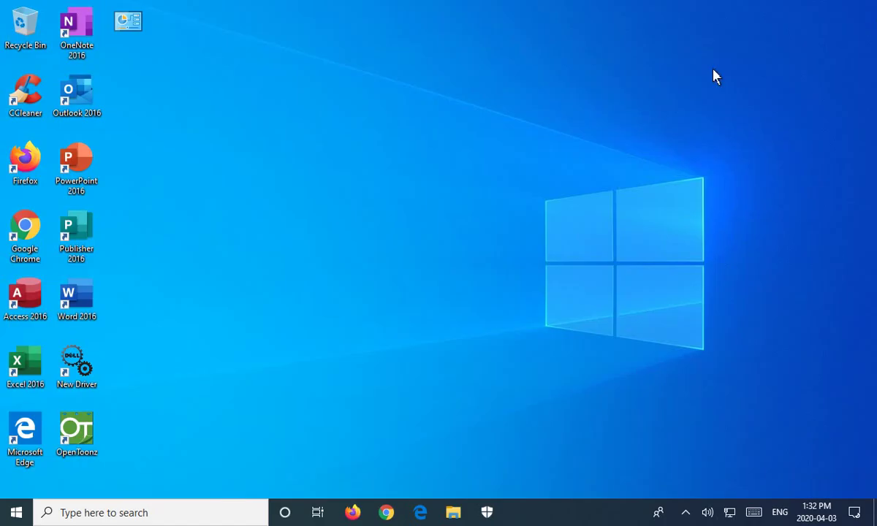